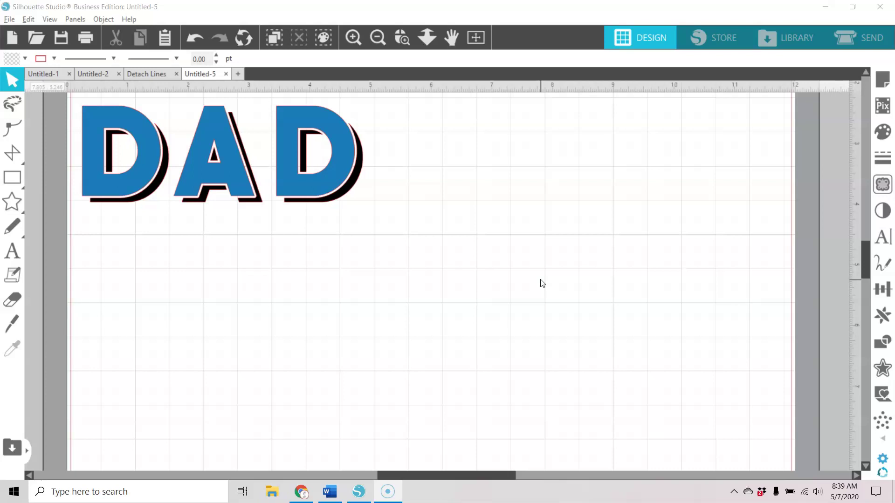
Add a text object reading DAD in the empty area below the blue sample design.
left_click(540, 279)
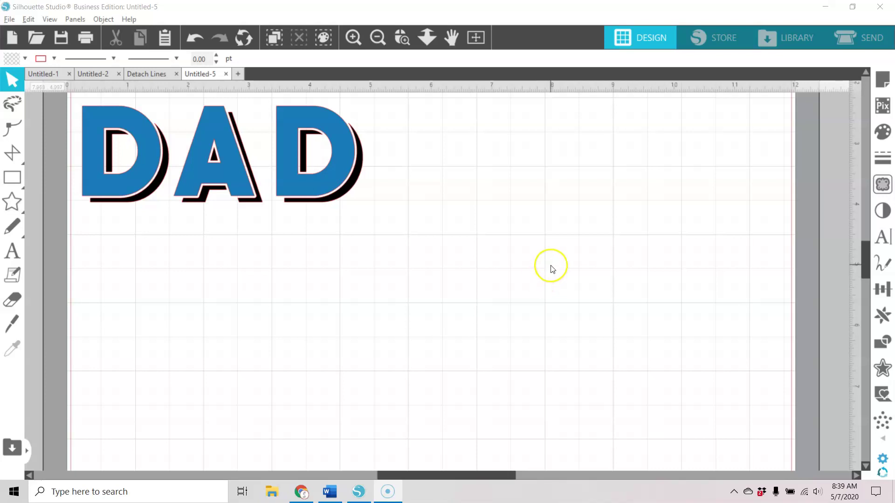
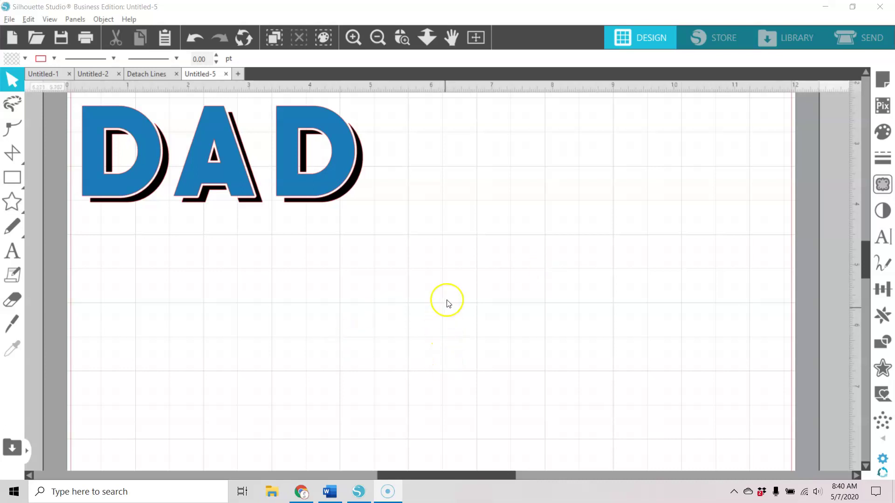
left_click(11, 250)
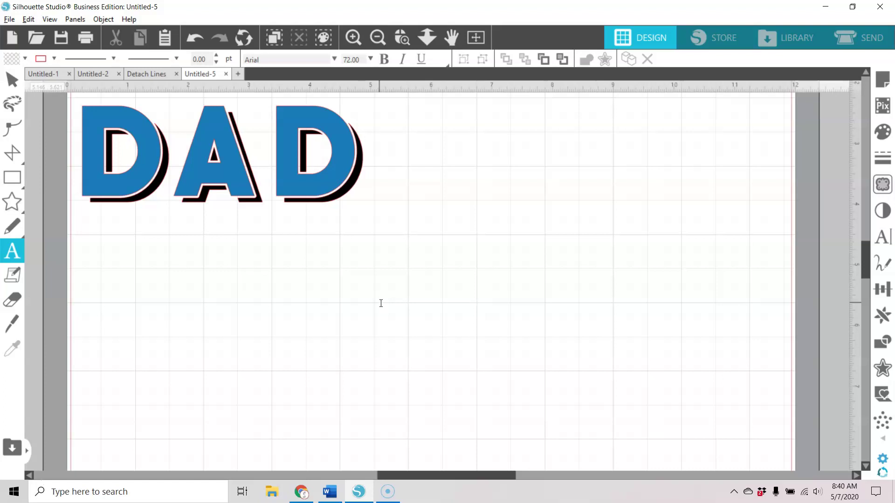
key("a")
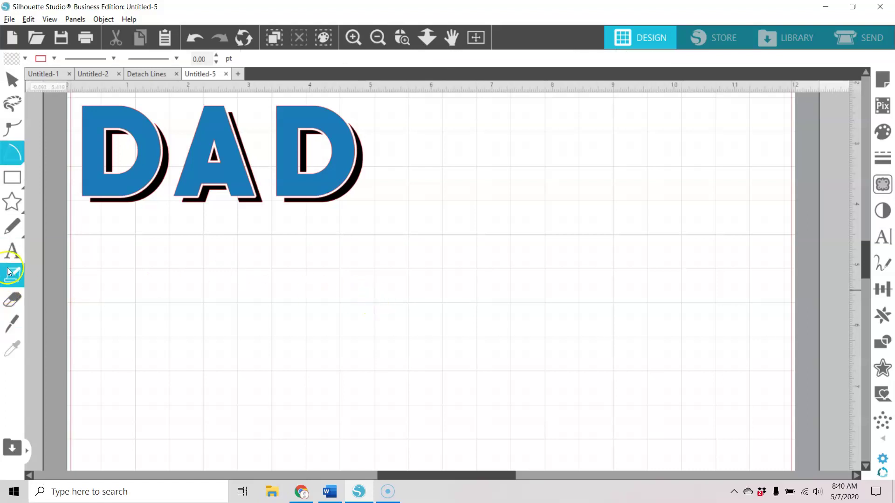
left_click(12, 252)
left_click(367, 258)
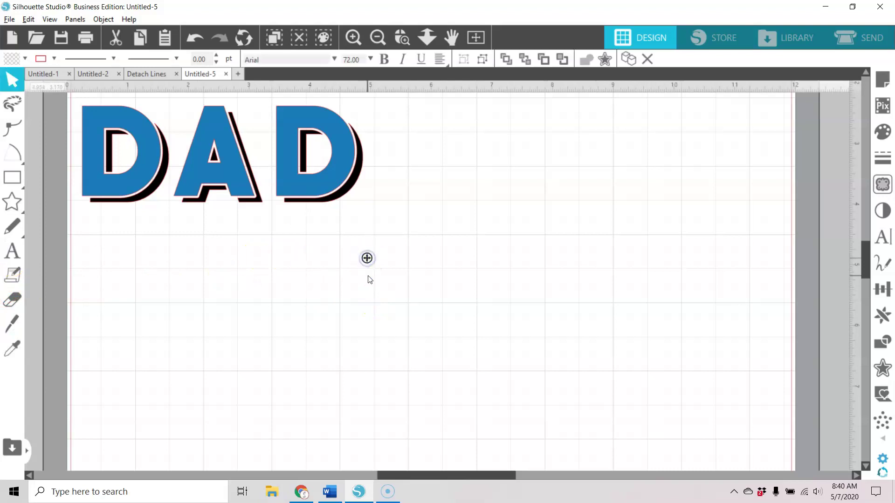
type("DAD")
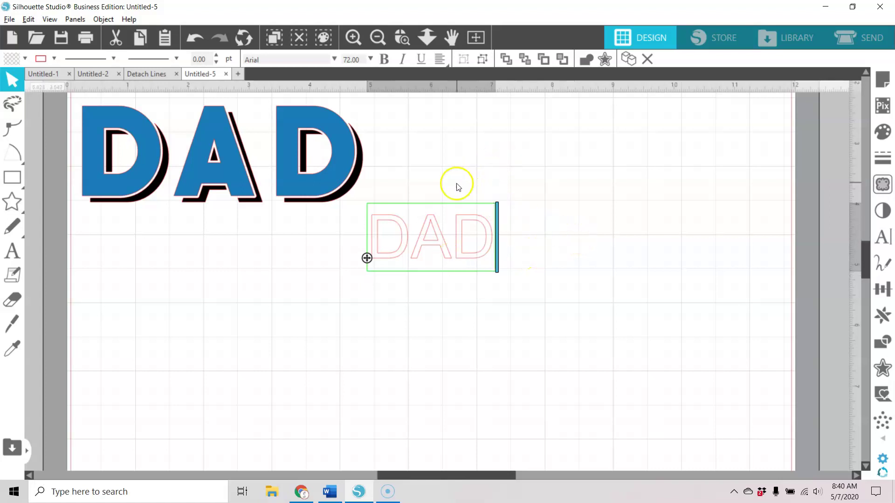
left_click(498, 143)
Move the new DAD text lower and enlarge it proportionally to about 4.75 in wide.
left_click_drag(491, 244, 461, 271)
left_click(479, 306)
left_click(452, 287)
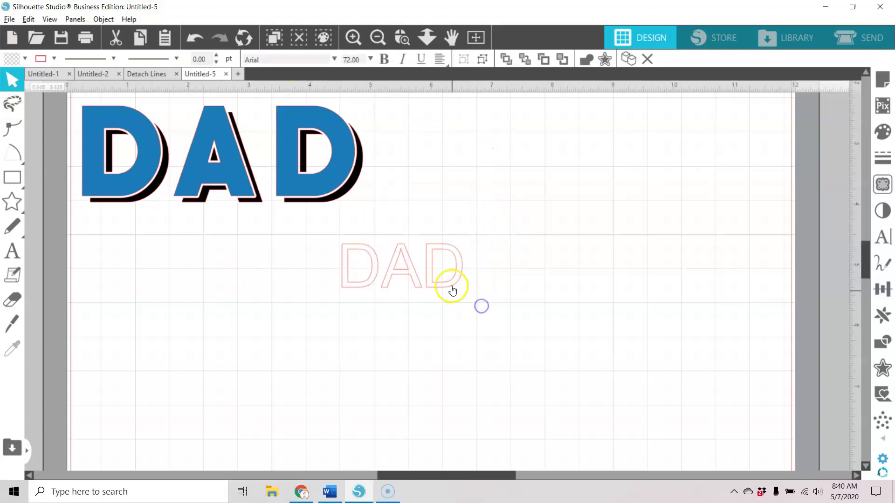
left_click_drag(470, 303, 630, 388)
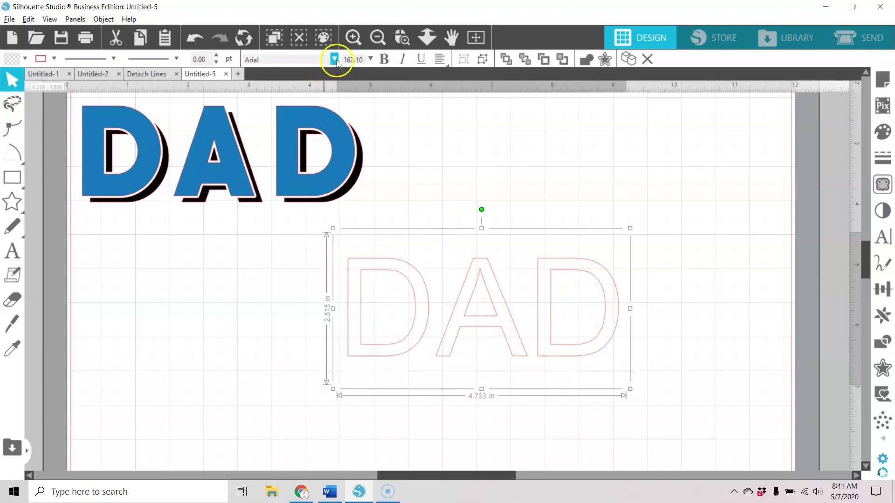
Change the new DAD text's font to Primetime and shift it toward the middle of the page.
left_click(293, 56)
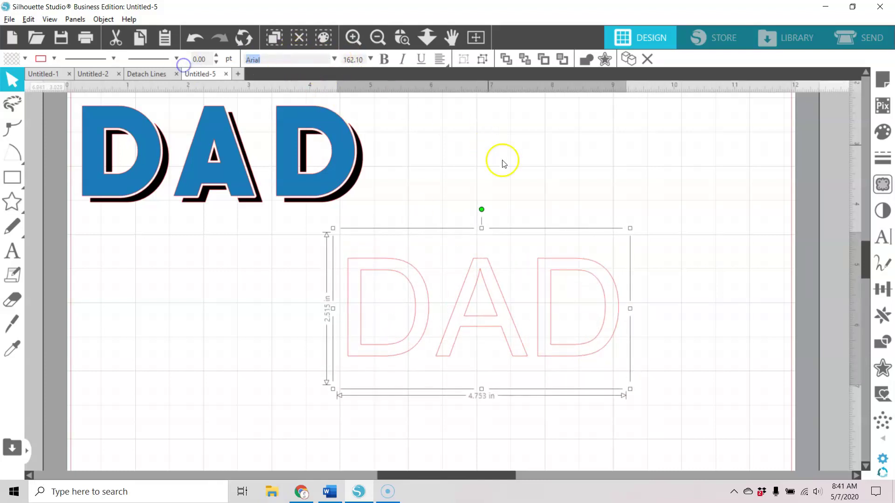
type("pr")
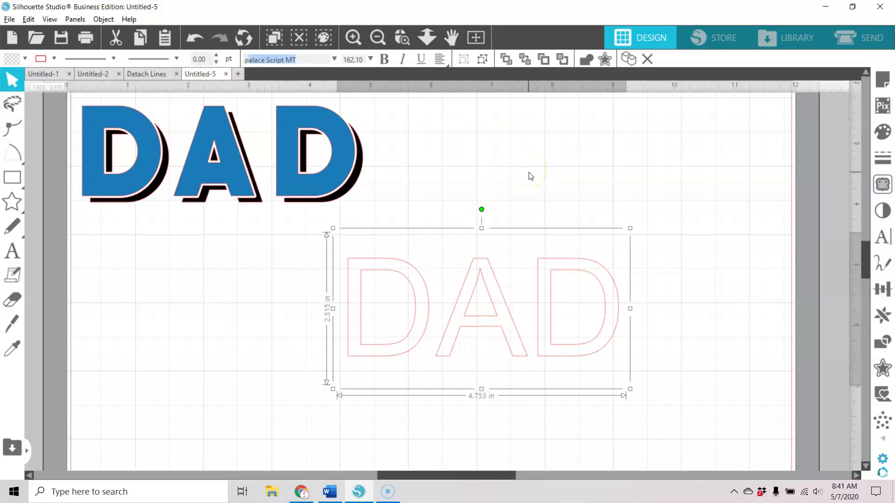
type("imETIME")
key("Return")
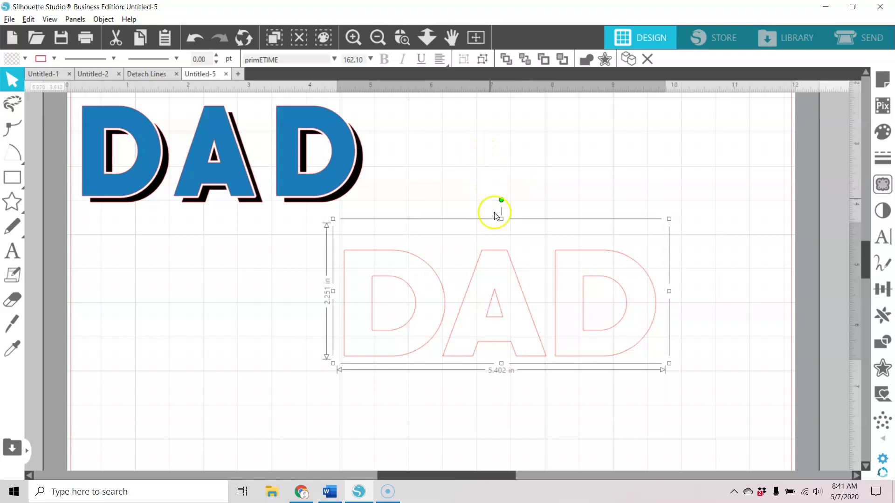
left_click_drag(511, 271, 435, 269)
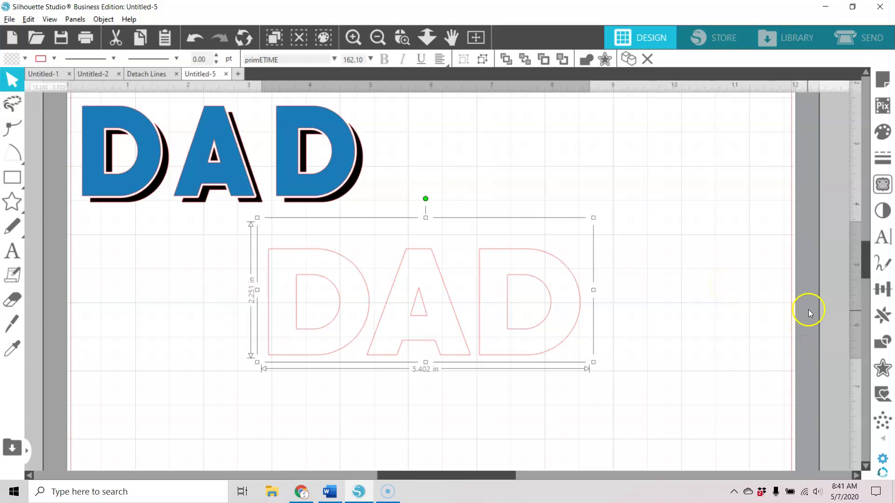
Set the new DAD text's character spacing to 140%.
left_click(887, 241)
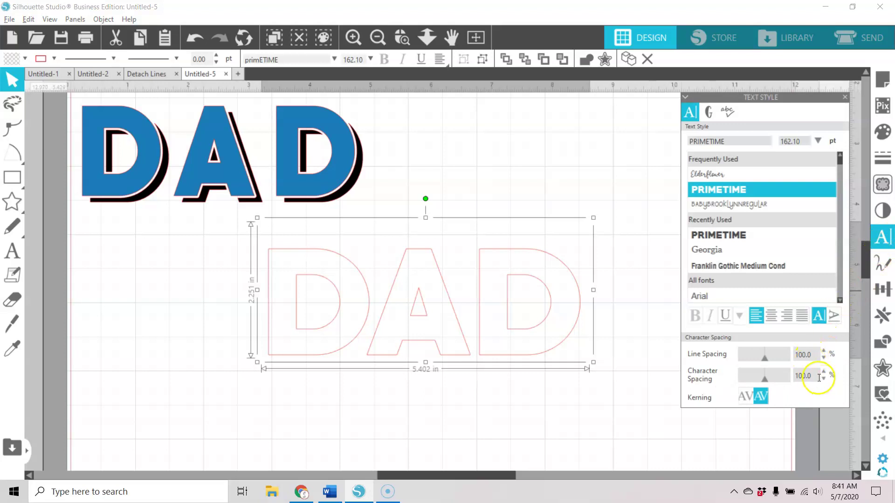
left_click_drag(815, 374, 795, 376)
type("140")
key("Return")
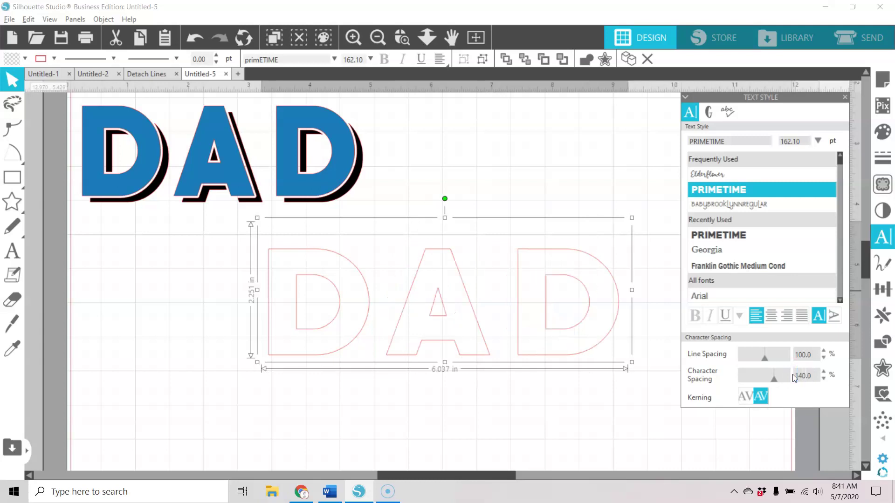
Reduce the new DAD text's character spacing to 130% and close the text settings.
left_click(805, 377)
left_click_drag(811, 376, 790, 376)
type("130")
key("Return")
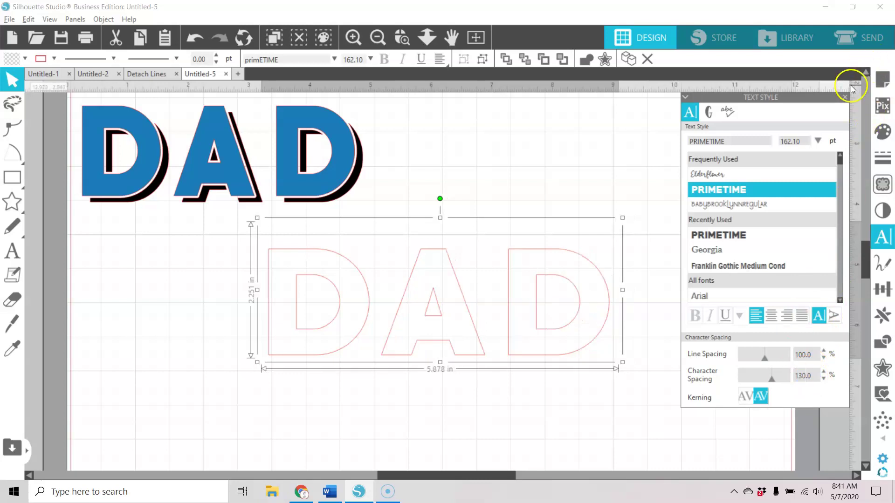
left_click(843, 98)
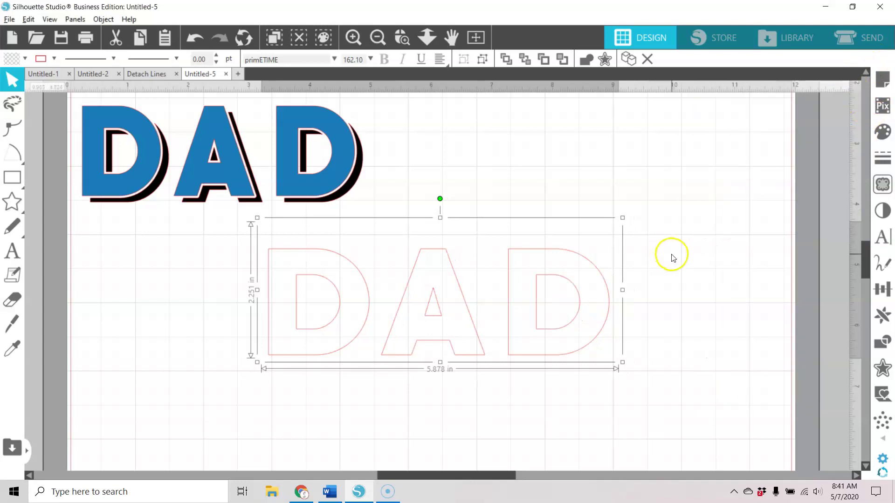
Move the new DAD text slightly lower and fill it with black.
left_click_drag(598, 334, 590, 355)
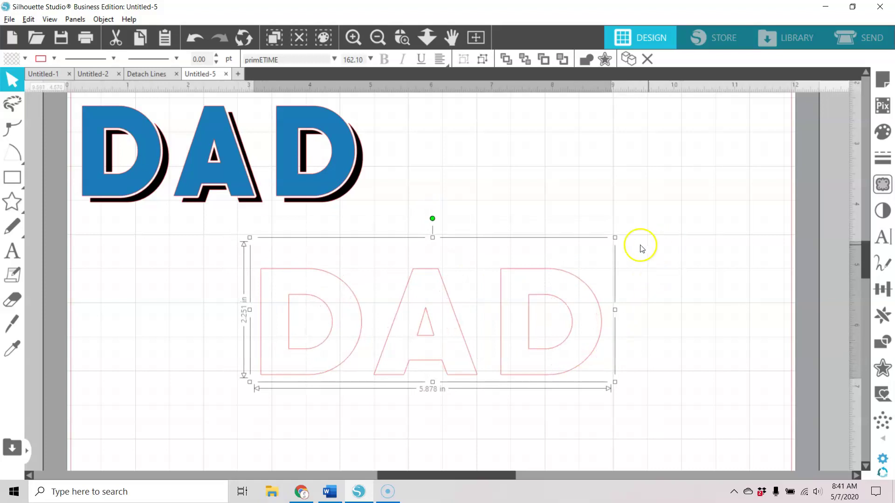
left_click(25, 58)
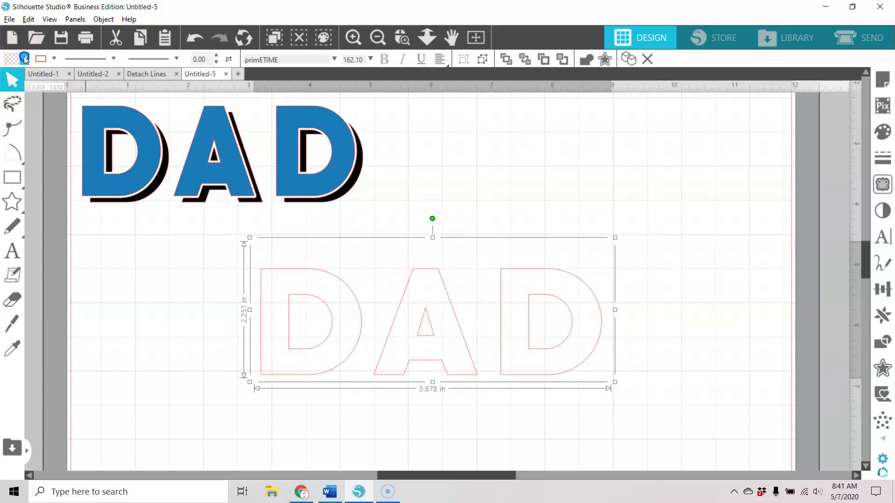
left_click(28, 74)
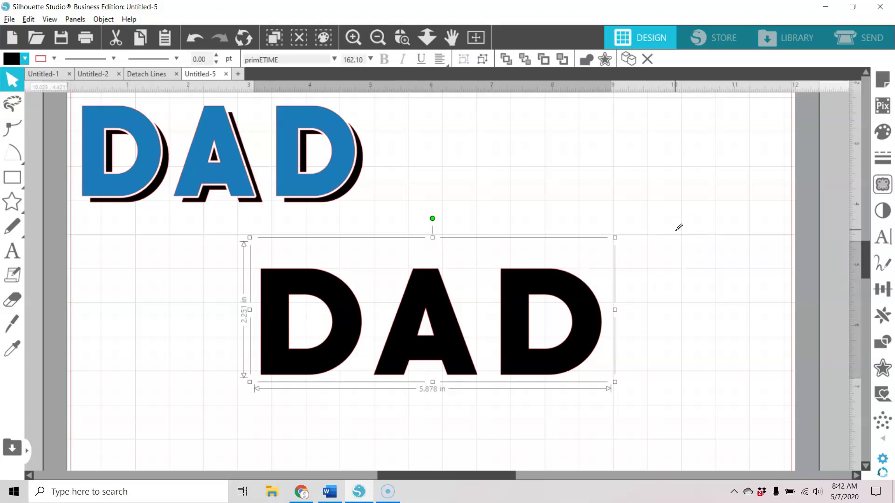
Duplicate the black DAD text in place, checking the copy by moving it aside and undoing that move.
key("i")
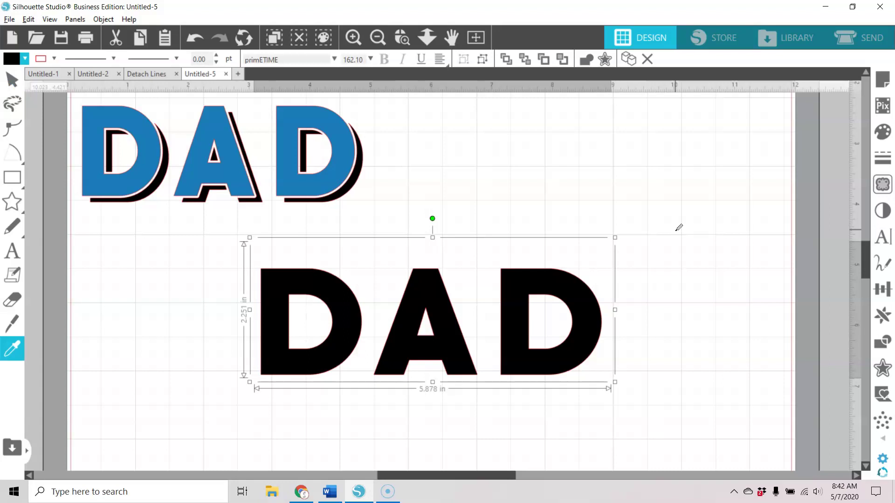
key("Escape")
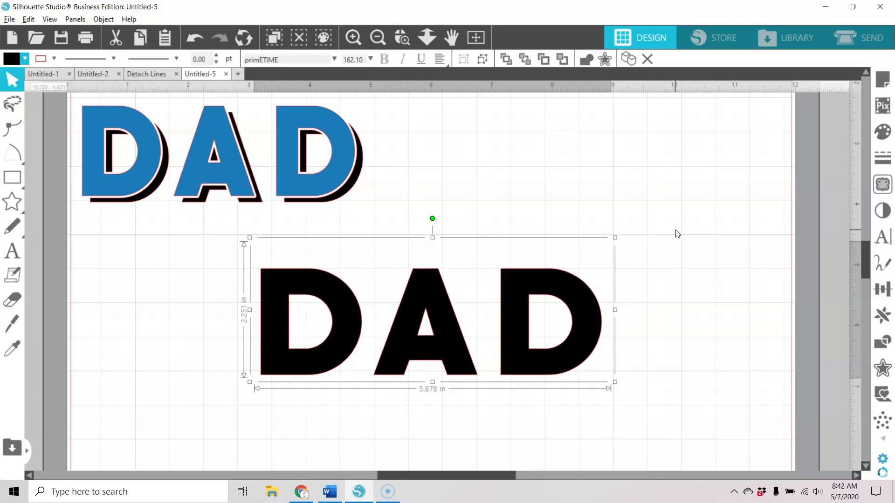
left_click_drag(581, 280, 593, 301)
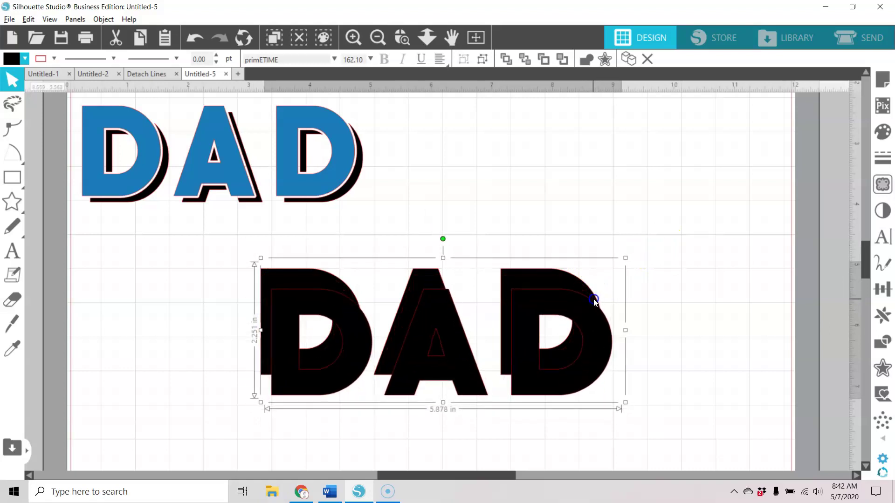
left_click(652, 254)
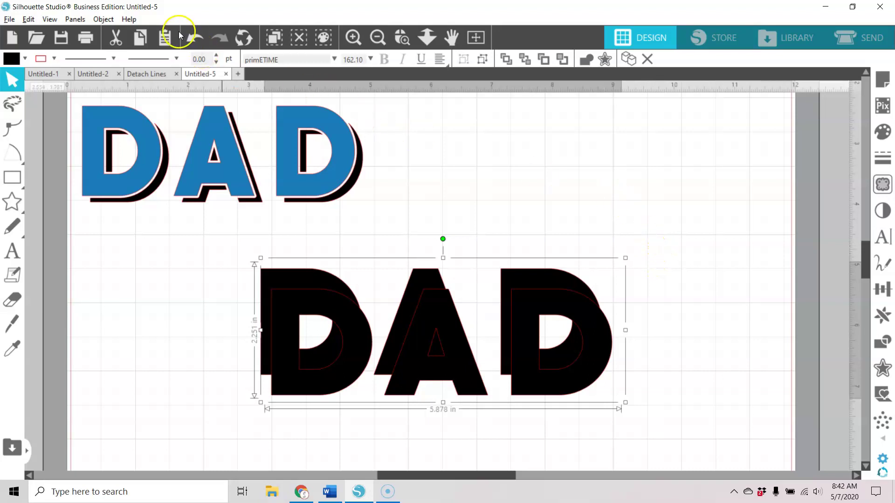
left_click(194, 39)
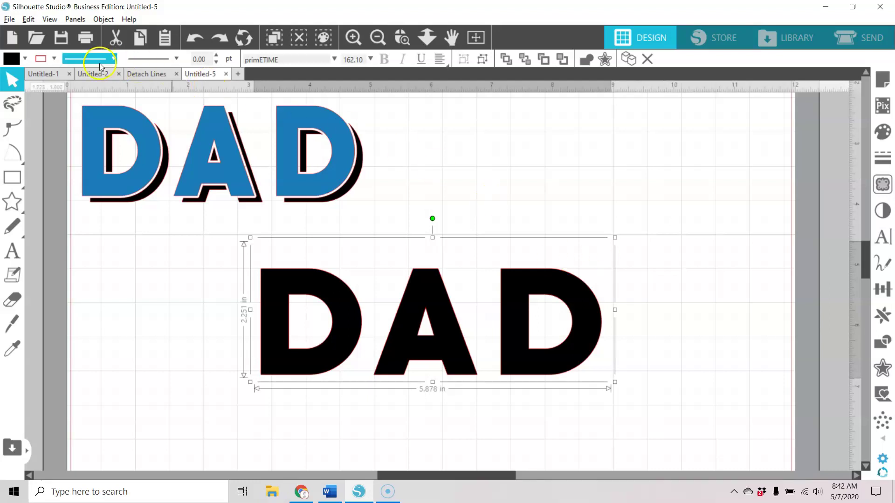
Fill the front DAD copy with blue and nudge it upward so the black copy forms a shadow beneath.
left_click(25, 58)
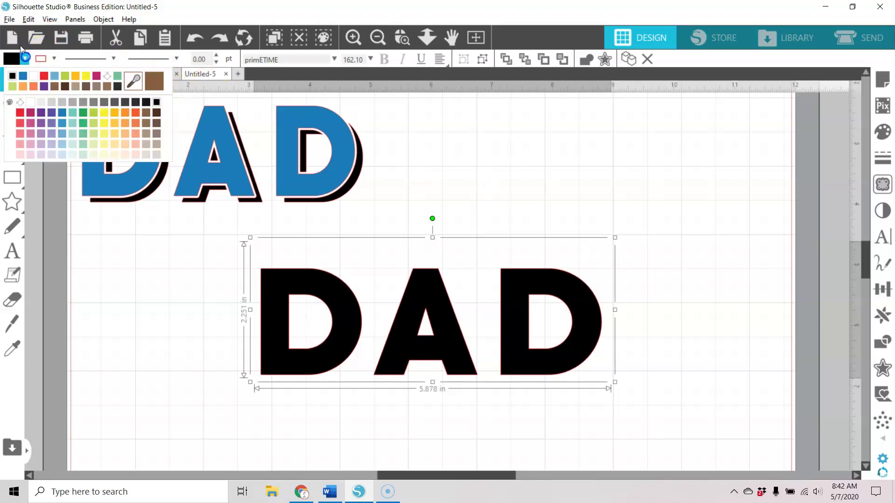
left_click(23, 76)
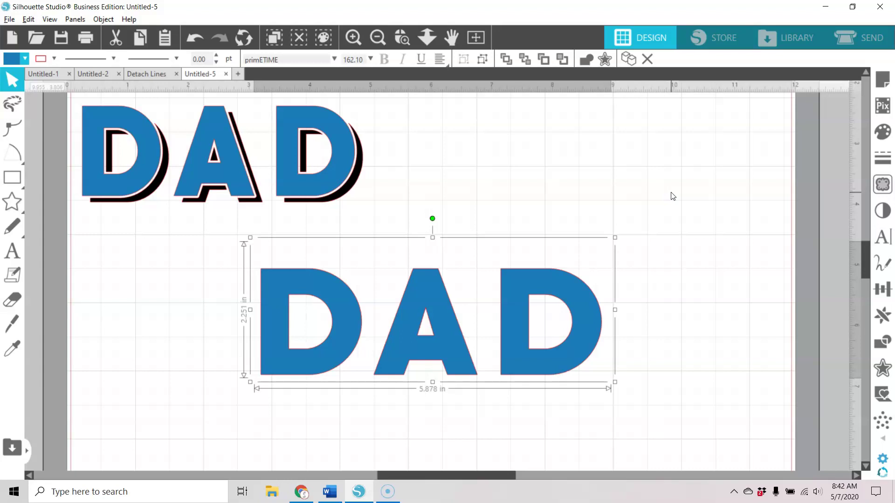
key("Up")
key("Up")
key("Up")
key("Up")
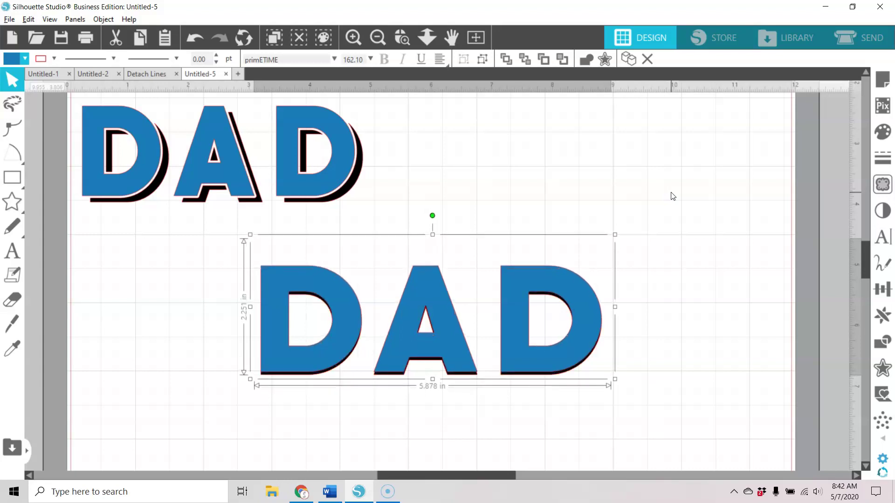
key("Up")
key("Up")
key("Up")
key("Up")
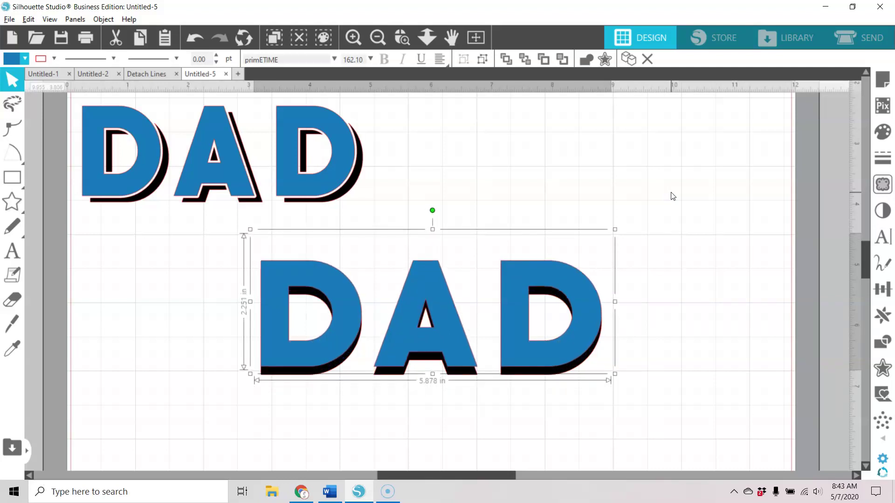
Nudge the blue DAD copy left and slightly down to offset it from the black shadow, and reselect the blue copy.
key("Left")
key("Left")
key("Left")
key("Left")
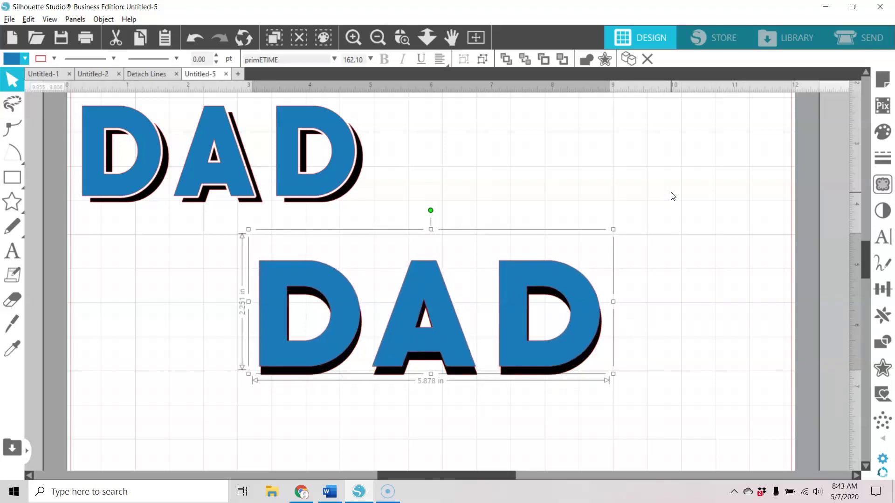
key("Left")
key("Left")
key("Left")
key("Left")
key("Left")
key("Left")
key("Left")
key("Left")
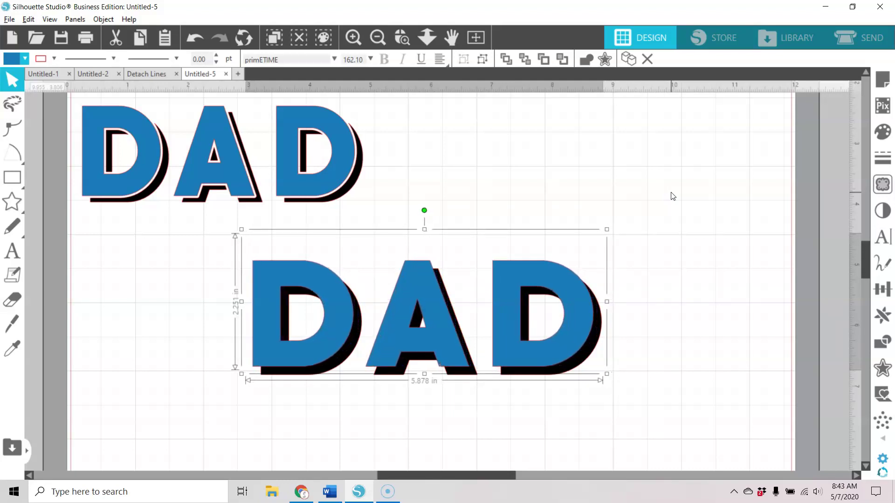
key("Left")
key("Left")
key("Left")
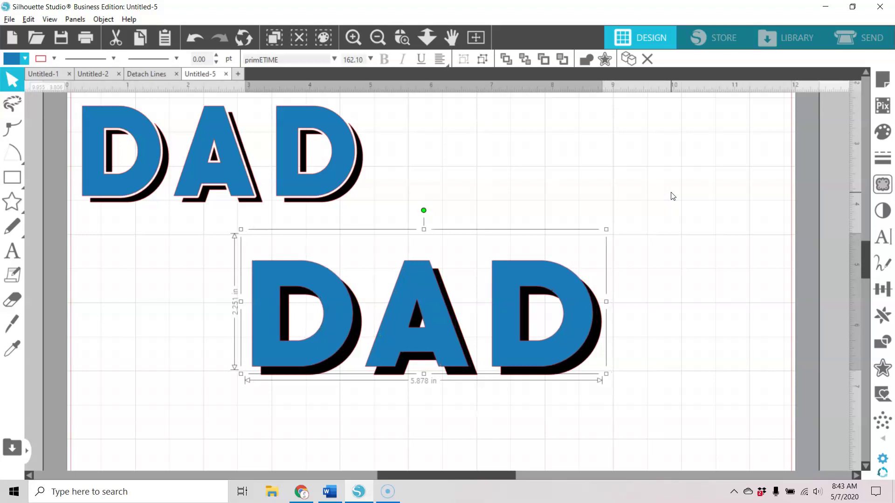
key("Left")
key("Left")
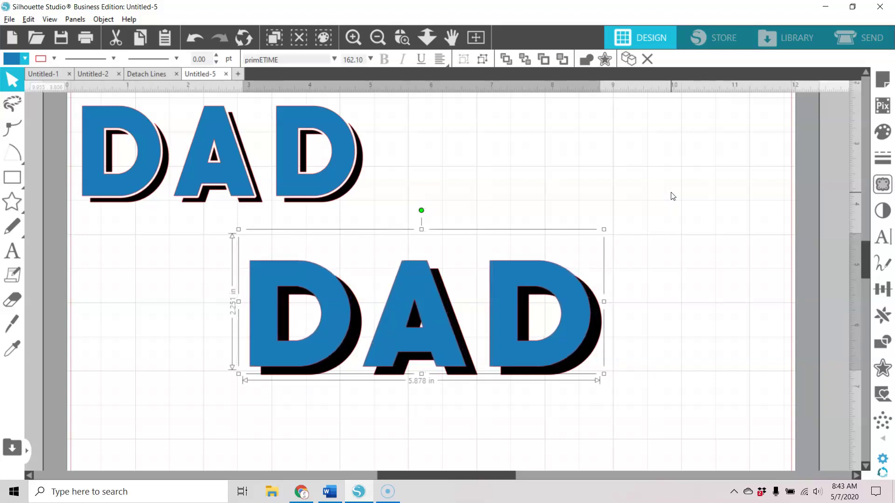
key("Down")
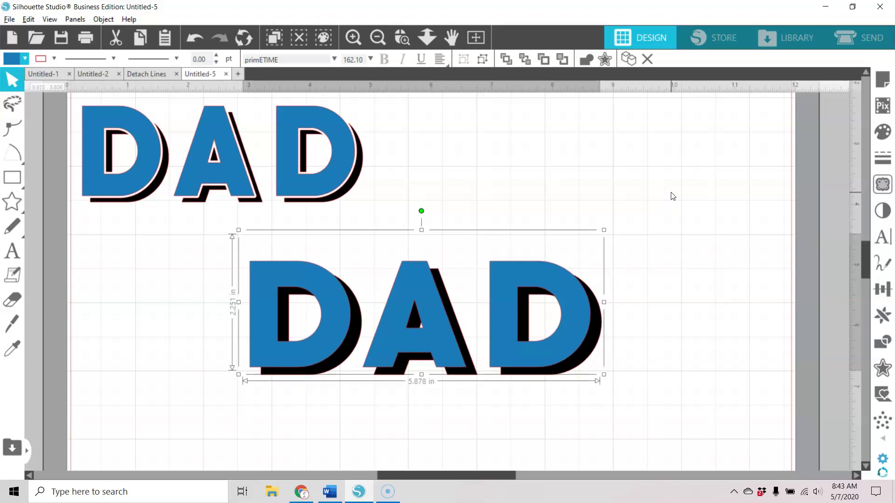
left_click(689, 223)
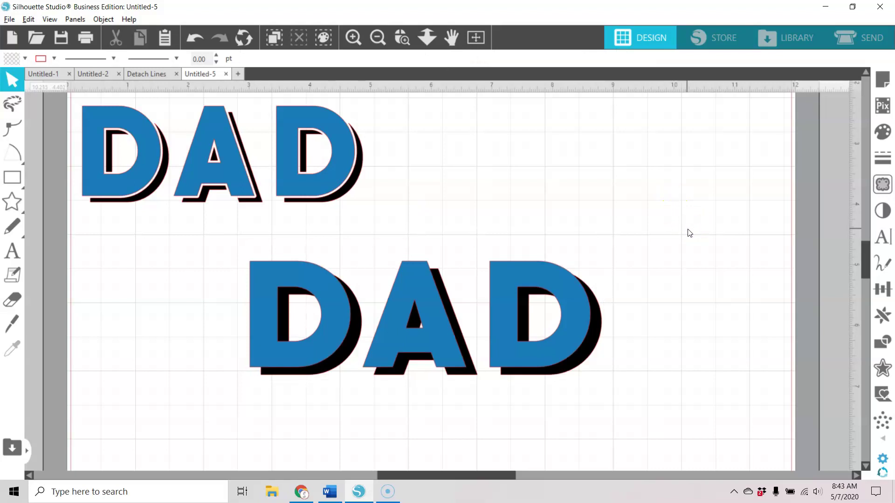
left_click(563, 278)
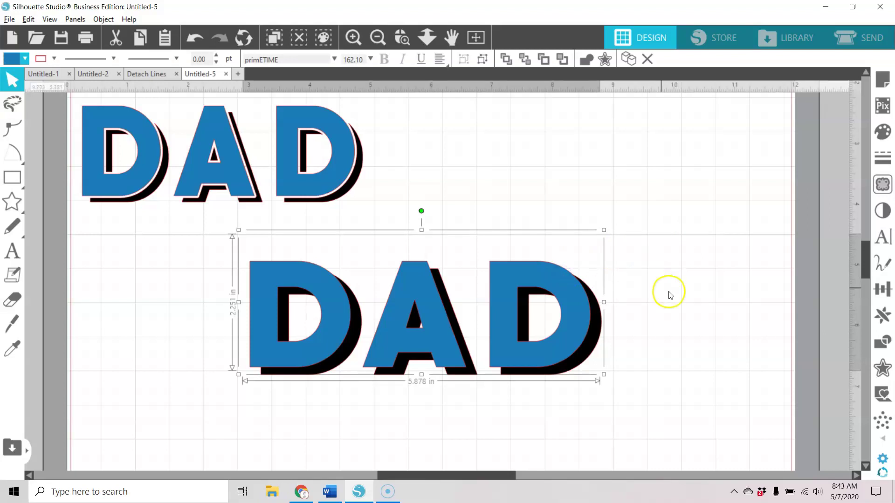
Create an outer offset of 0.05 in around the blue DAD text with rounded corners.
left_click(887, 376)
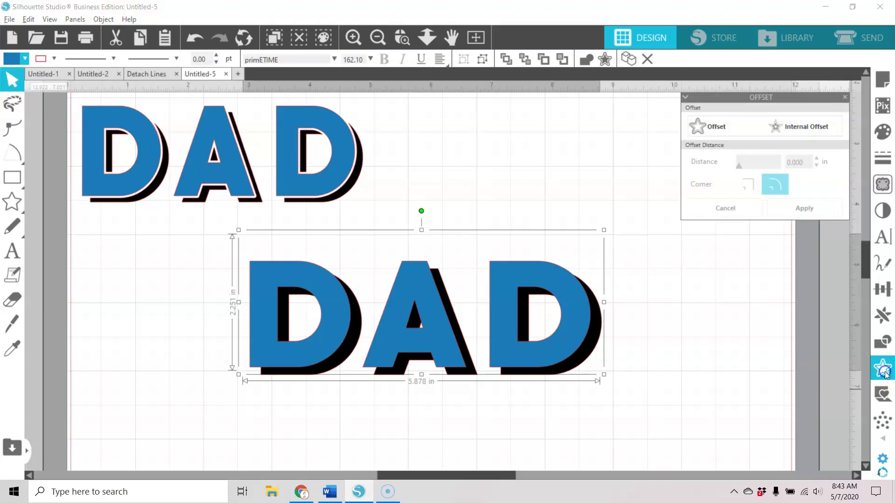
left_click(722, 130)
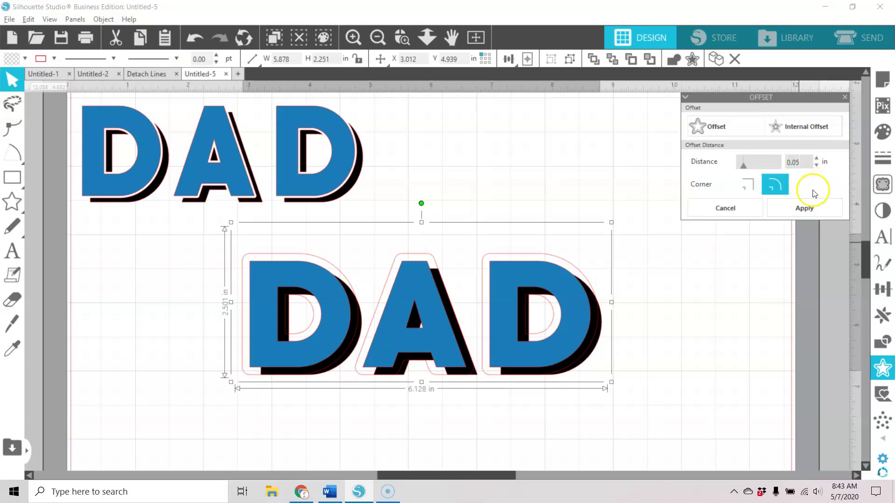
left_click(804, 208)
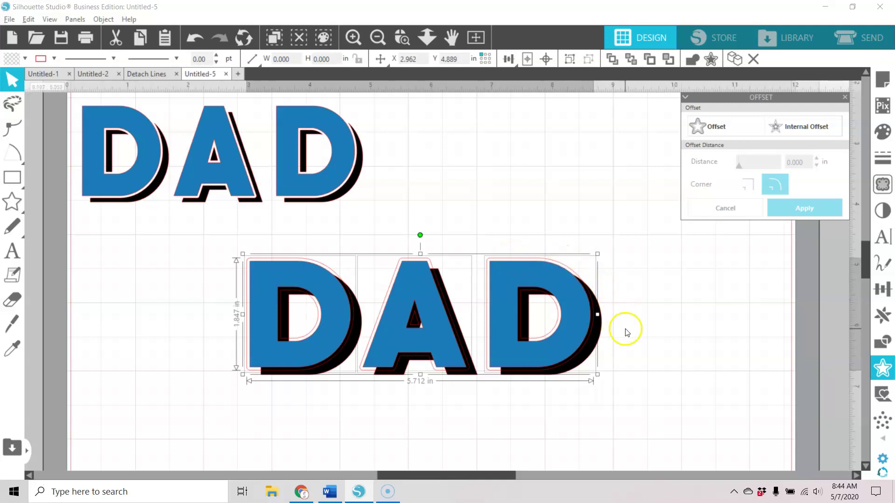
Subtract the offset outline from the black DAD shadow, leaving a gap between the blue letters and the shadow.
left_click(582, 363)
left_click(682, 350)
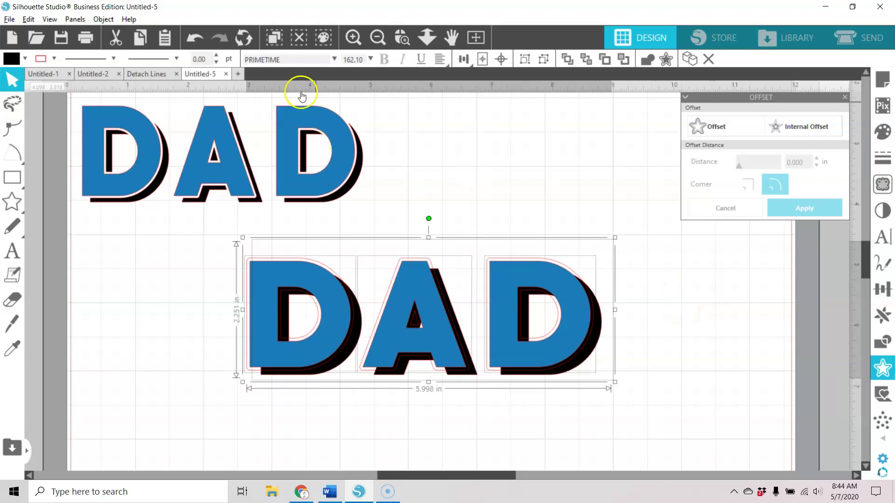
left_click(103, 19)
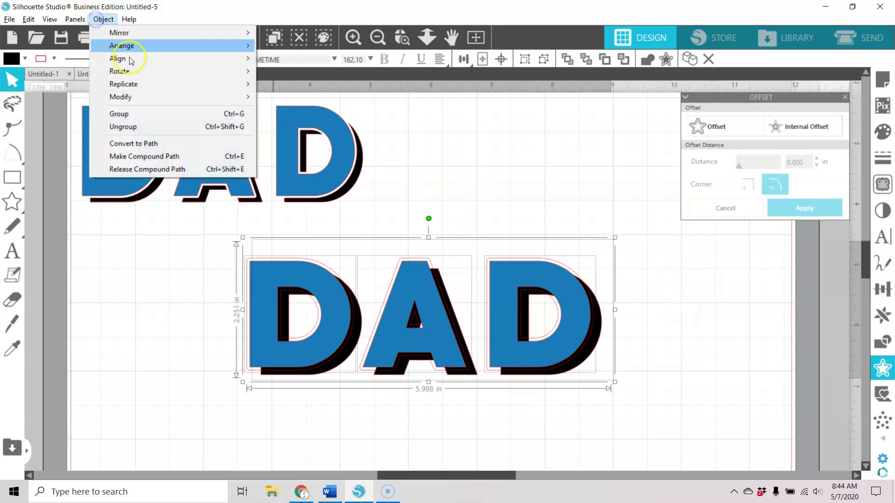
mouse_move(151, 96)
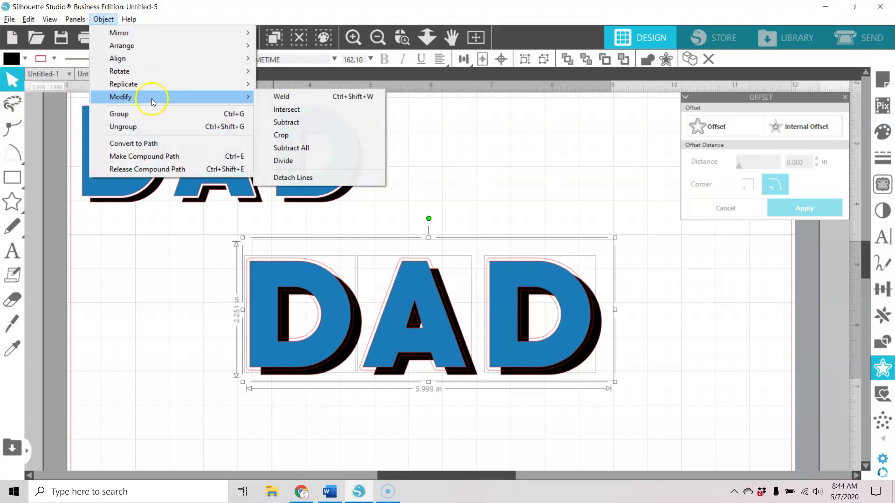
left_click(293, 123)
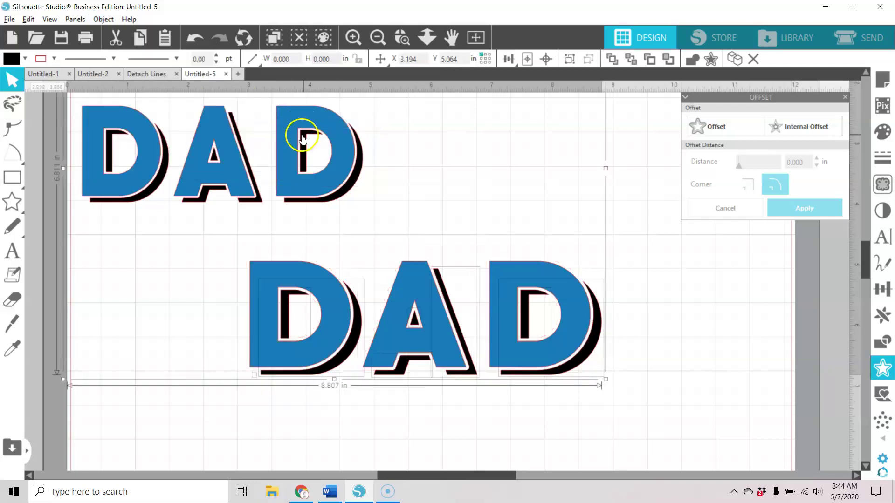
Move the blue DAD letters up to inspect the cut shadow beneath, and undo the move.
left_click(632, 232)
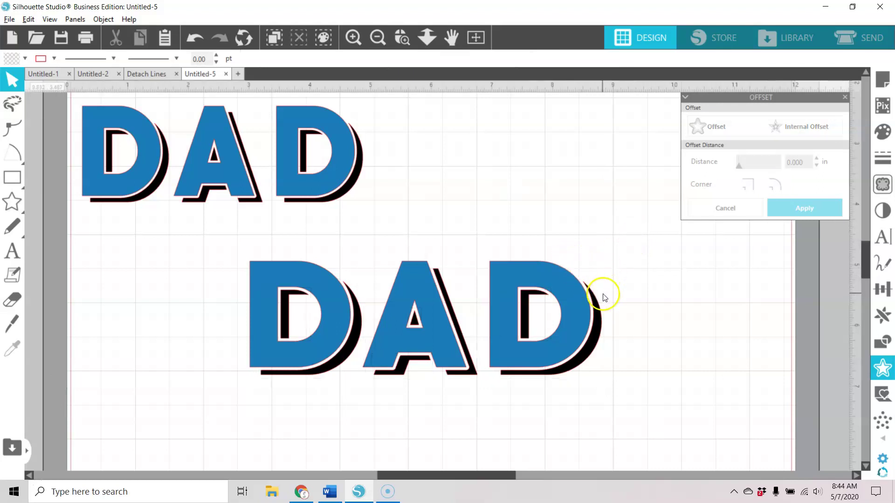
left_click_drag(553, 276, 568, 236)
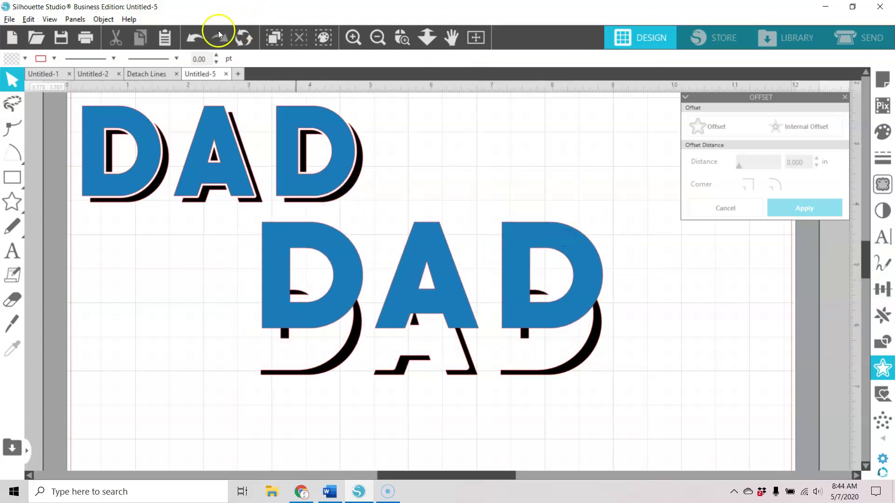
left_click(196, 33)
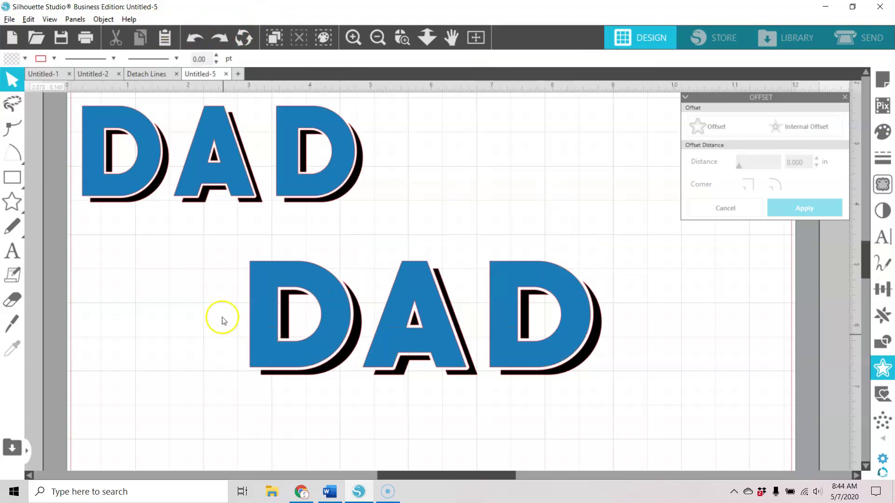
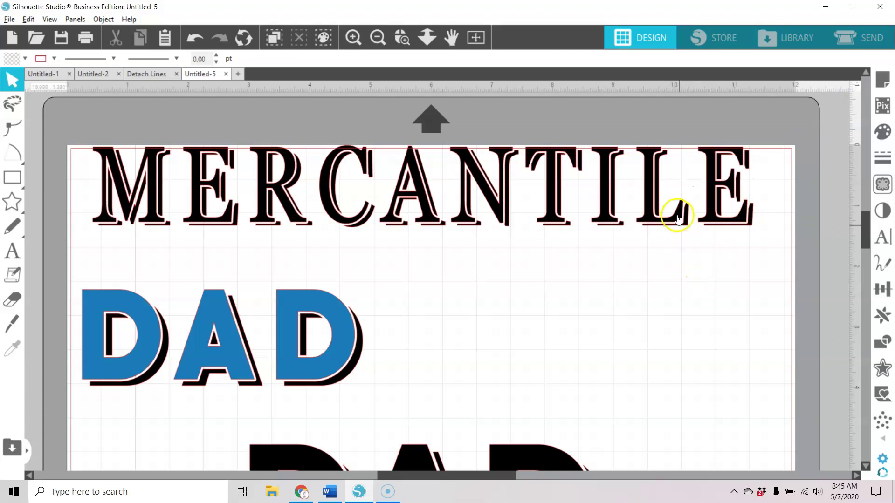
Move the MERCANTILE lettering slightly lower, fully inside the page's cut border, and deselect it.
left_click_drag(675, 219, 677, 247)
left_click(691, 264)
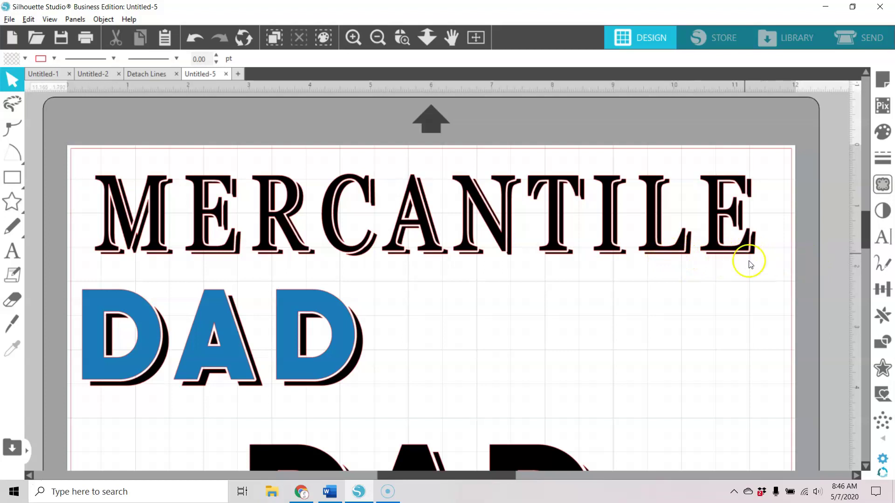
scroll(752, 269, "down", 1)
scroll(754, 272, "down", 2)
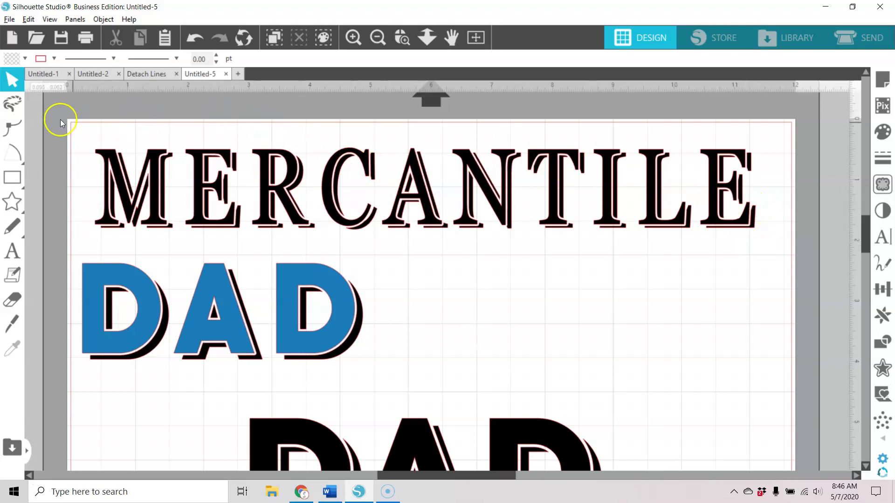
Switch to the Untitled-1 document and examine the shadow gaps of the "saurus" lettering up close.
left_click(44, 75)
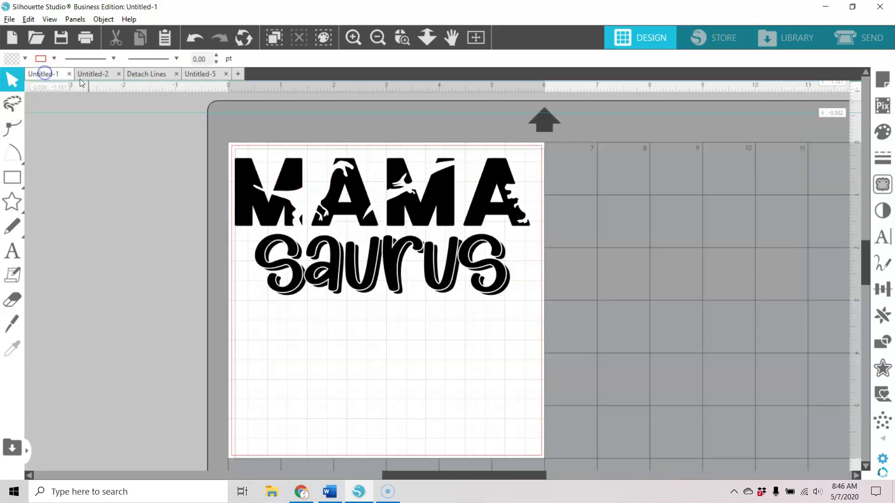
left_click(403, 40)
left_click_drag(245, 237, 533, 303)
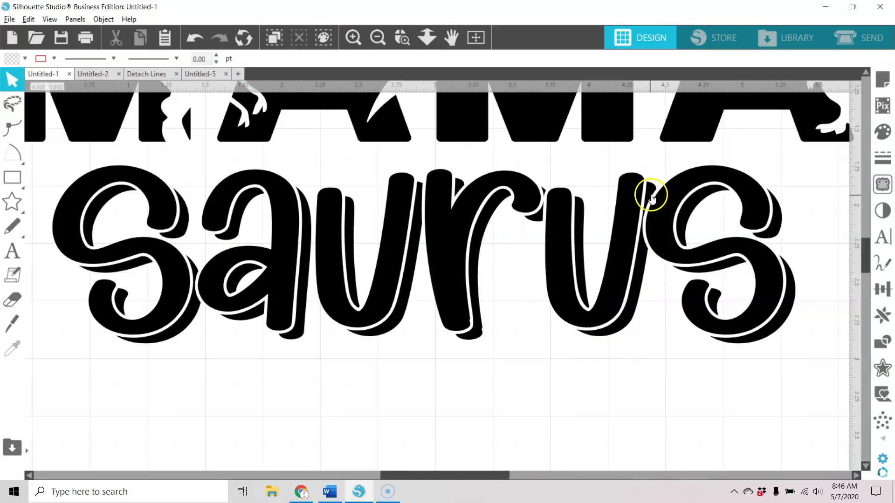
left_click(649, 344)
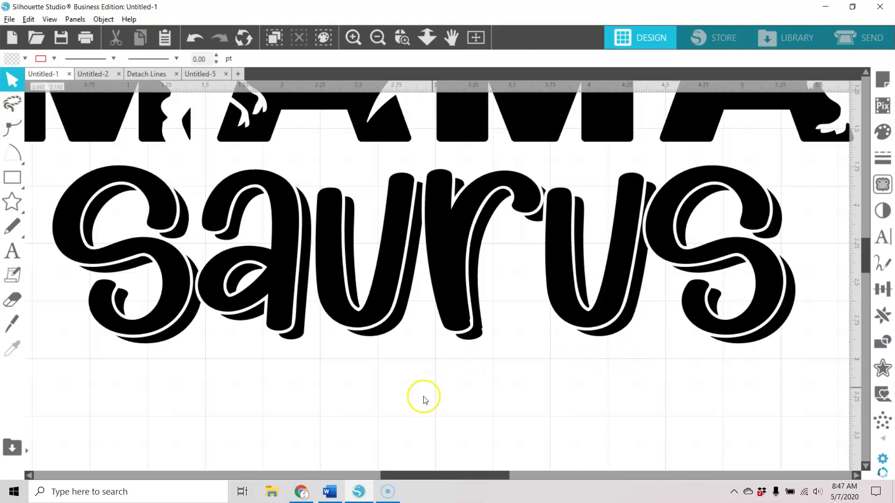
Return to the Untitled-5 document and review the all-black DAD design below the blue sample.
left_click(201, 74)
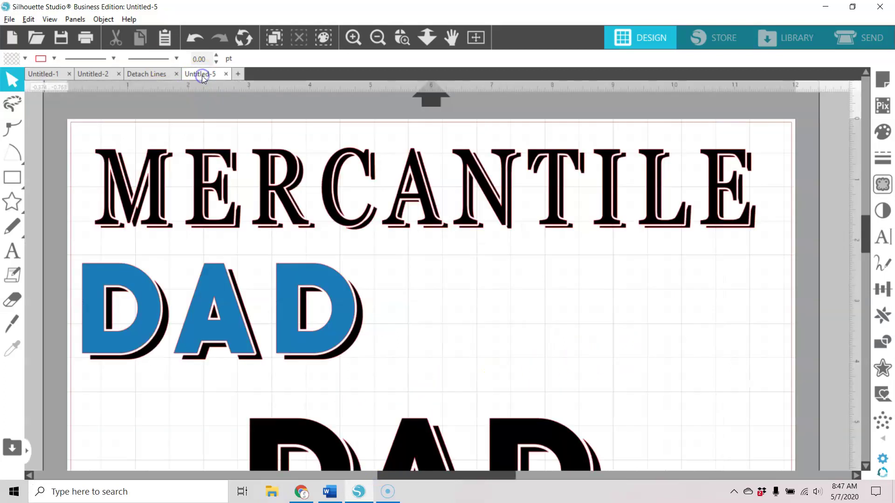
scroll(673, 268, "down", 3)
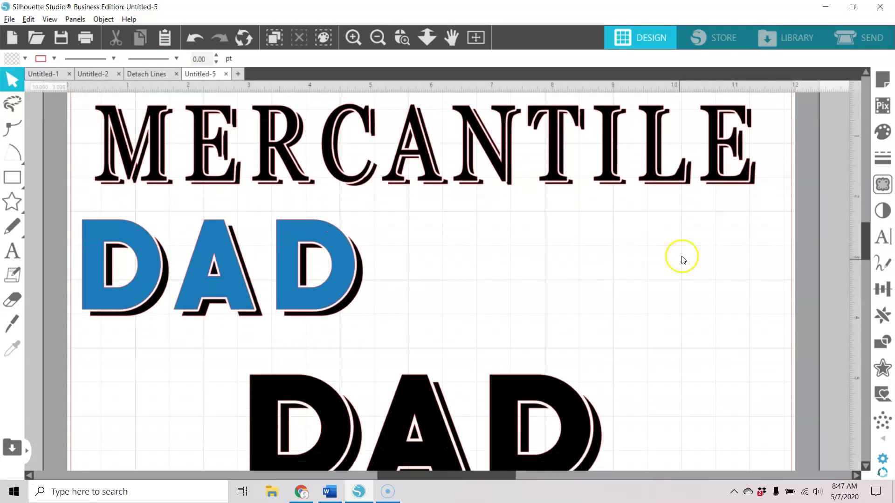
scroll(693, 245, "down", 4)
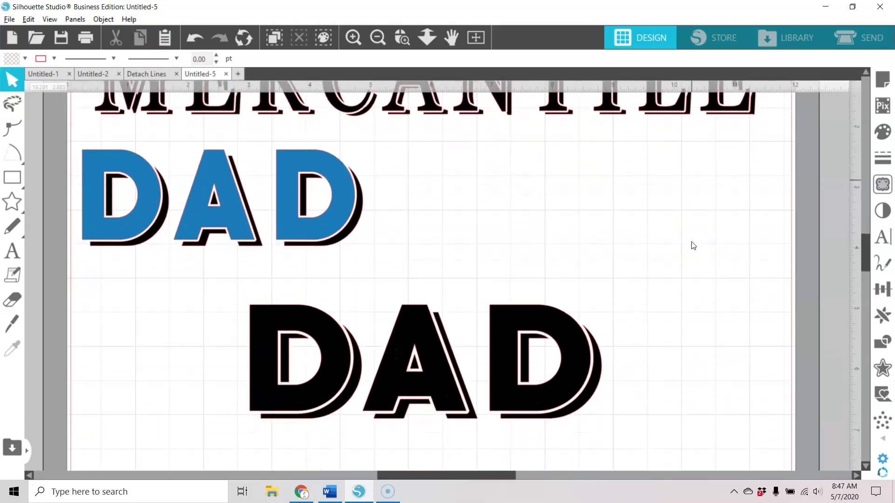
scroll(693, 245, "down", 1)
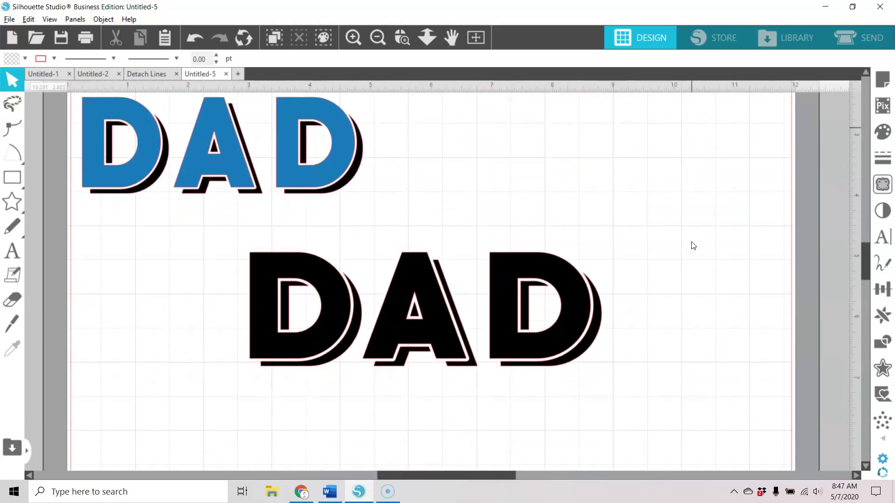